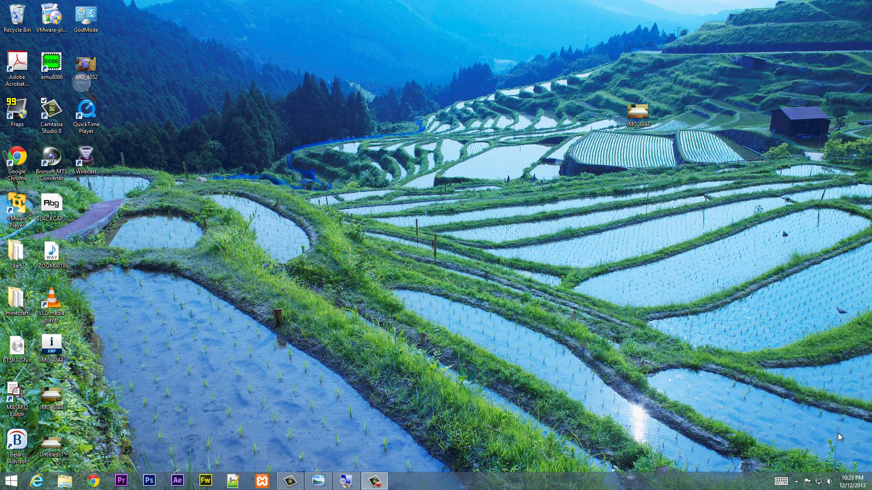
- View a desktop picture, then toggle the Start screen and desktop with the Windows key
{"action": "left_click", "coordinate": [318, 481]}
{"action": "key", "text": "super"}
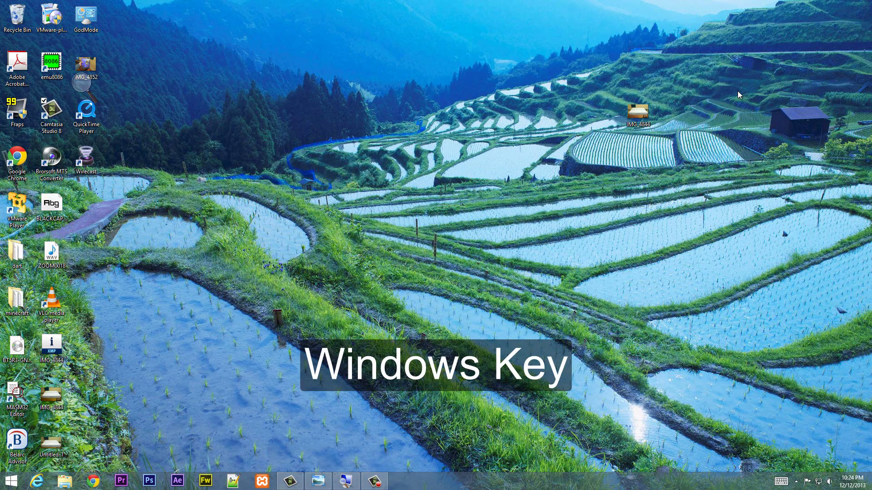
{"action": "key", "text": "super"}
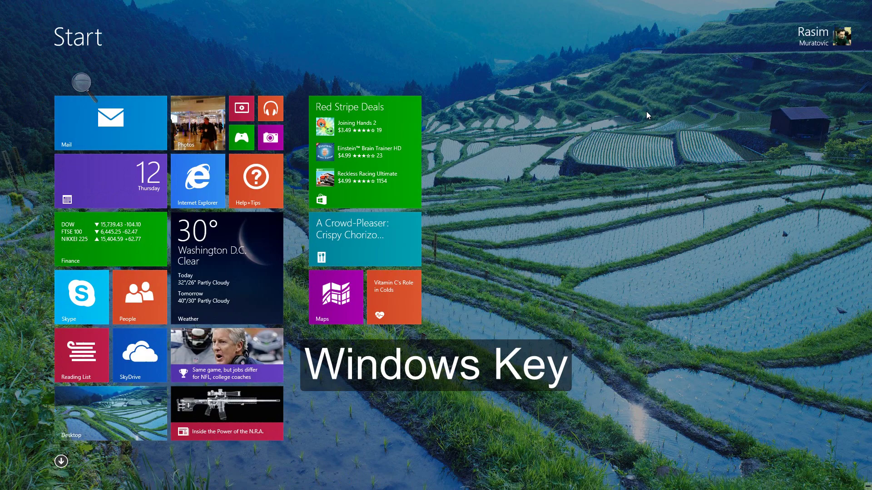
{"action": "key", "text": "super"}
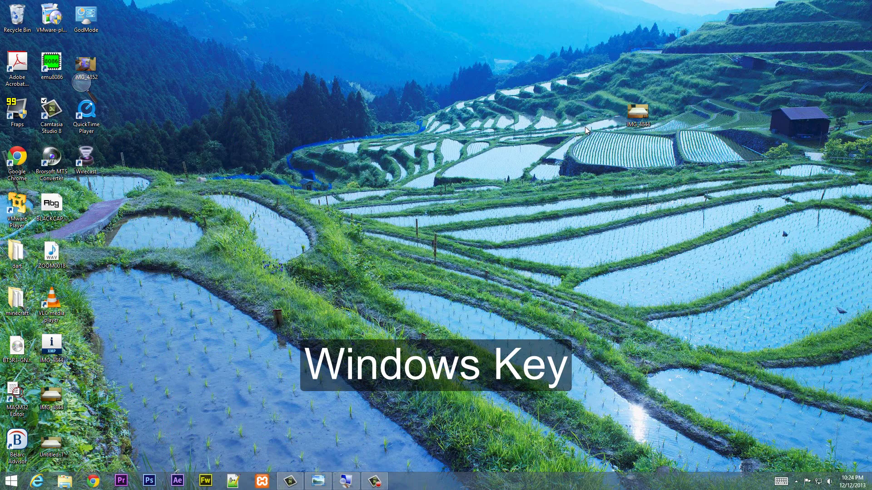
{"action": "key", "text": "super"}
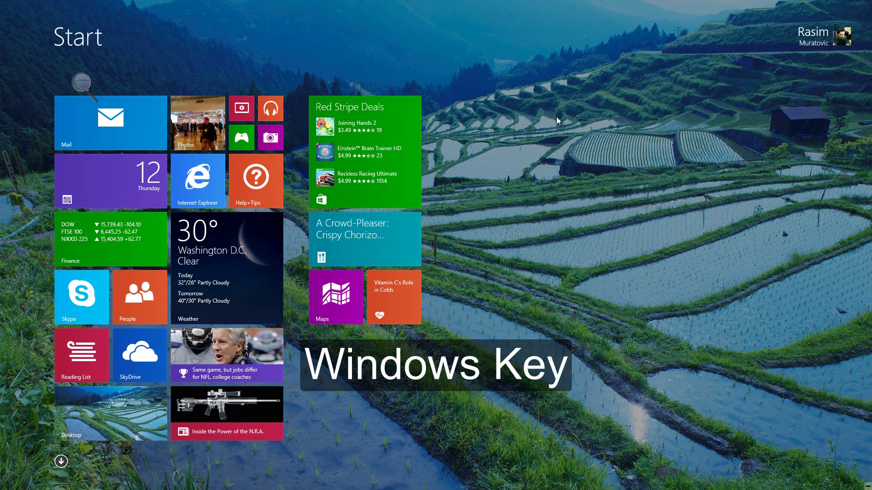
{"action": "key", "text": "super"}
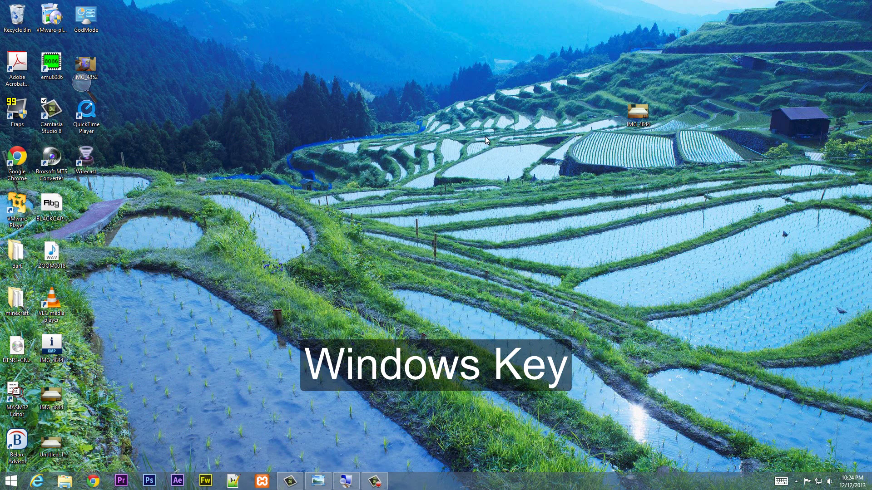
- Launch Google Chrome from the taskbar, then hide all windows with Windows+D to show the desktop
{"action": "key", "text": "super+d"}
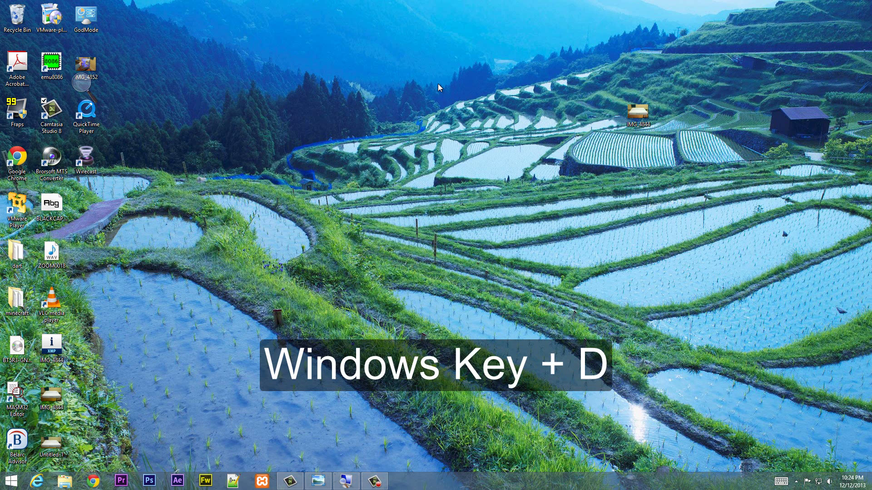
{"action": "key", "text": "c"}
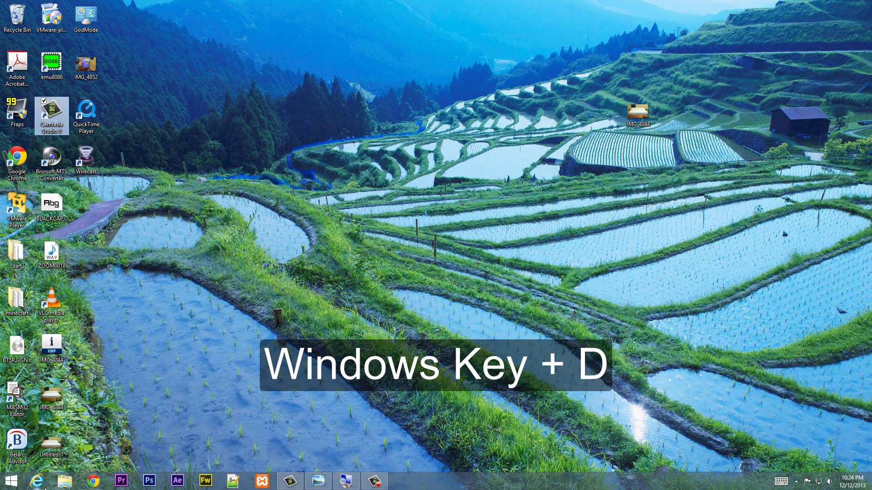
{"action": "left_click", "coordinate": [94, 481]}
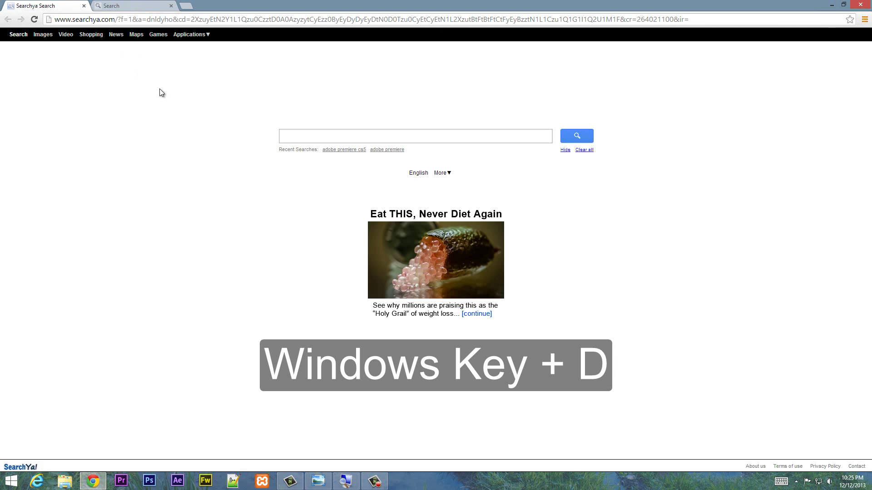
{"action": "key", "text": "super+d"}
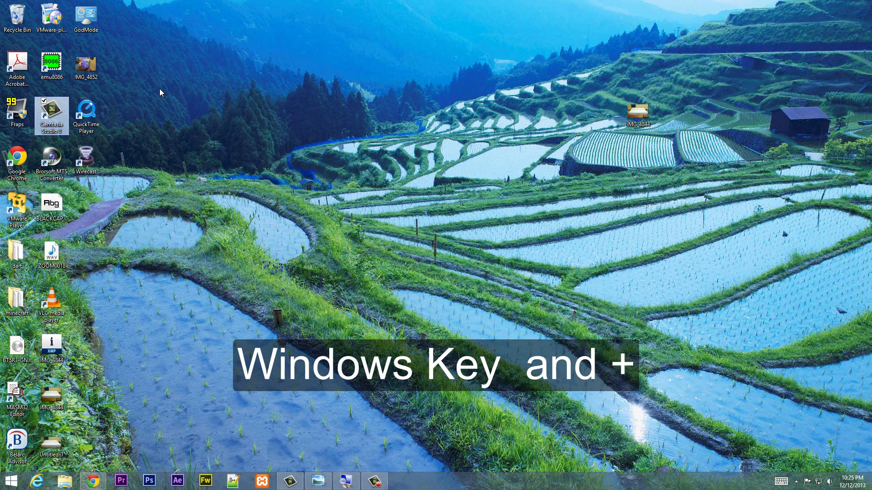
{"action": "key", "text": "super+plus"}
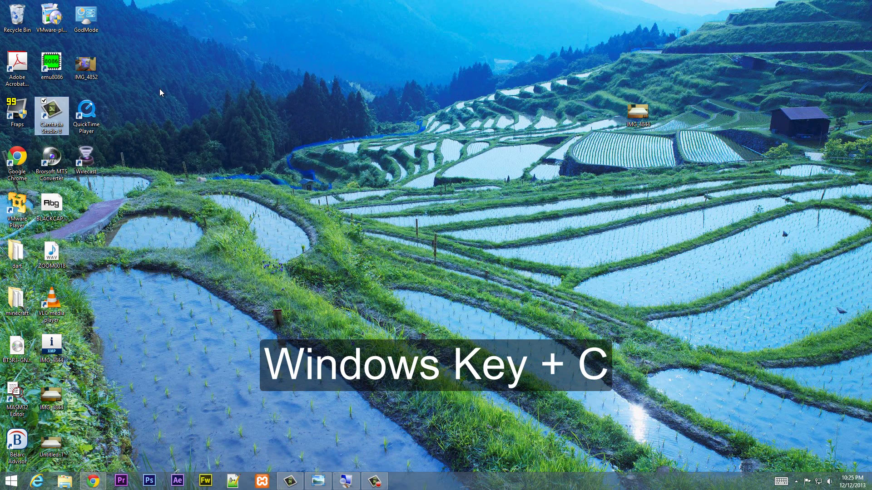
{"action": "key", "text": "super+c"}
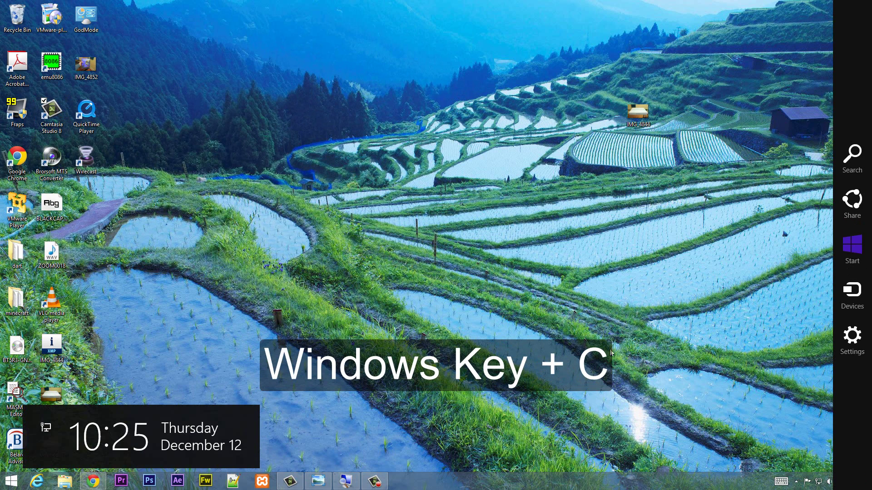
{"action": "left_click", "coordinate": [414, 318]}
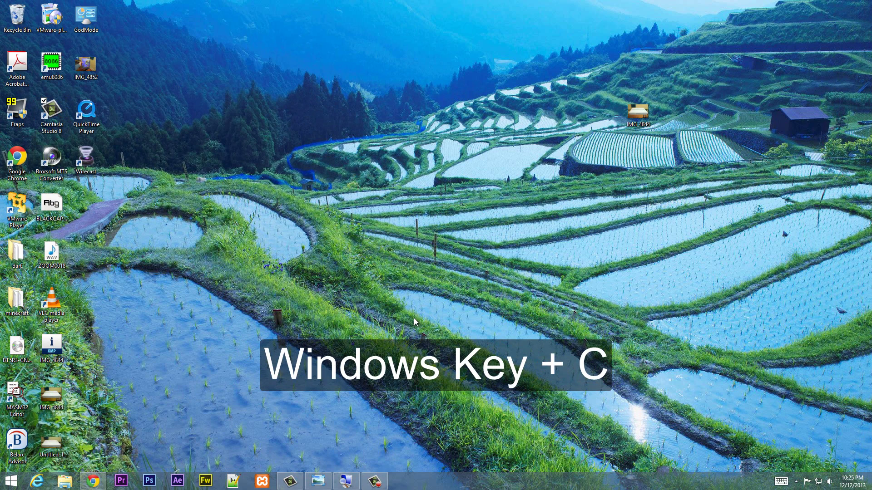
{"action": "key", "text": "super+c"}
{"action": "left_click", "coordinate": [320, 267]}
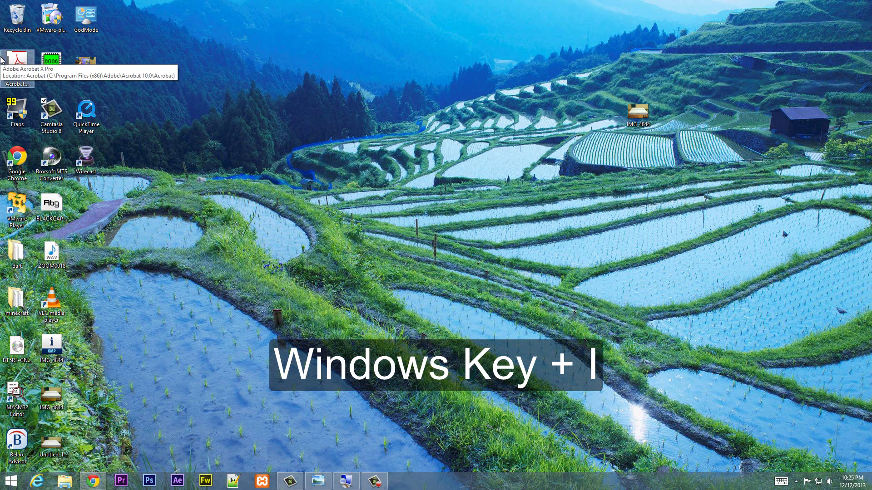
{"action": "key", "text": "super+i"}
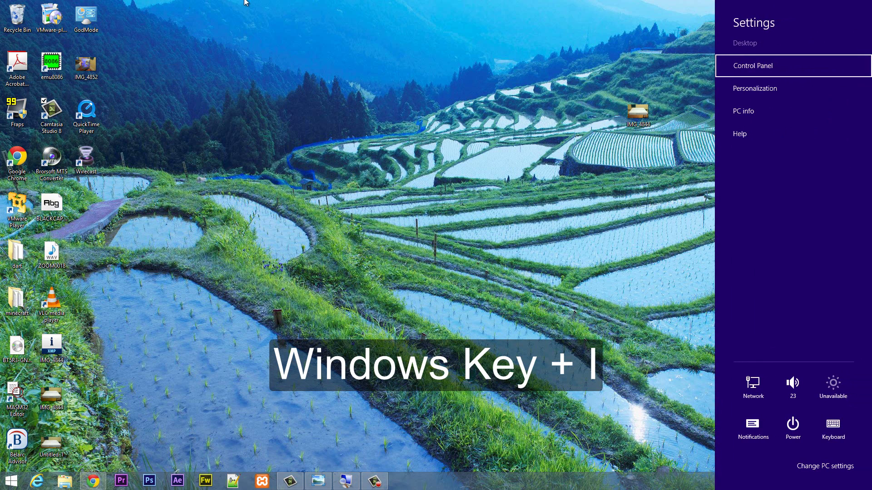
{"action": "key", "text": "super+Print"}
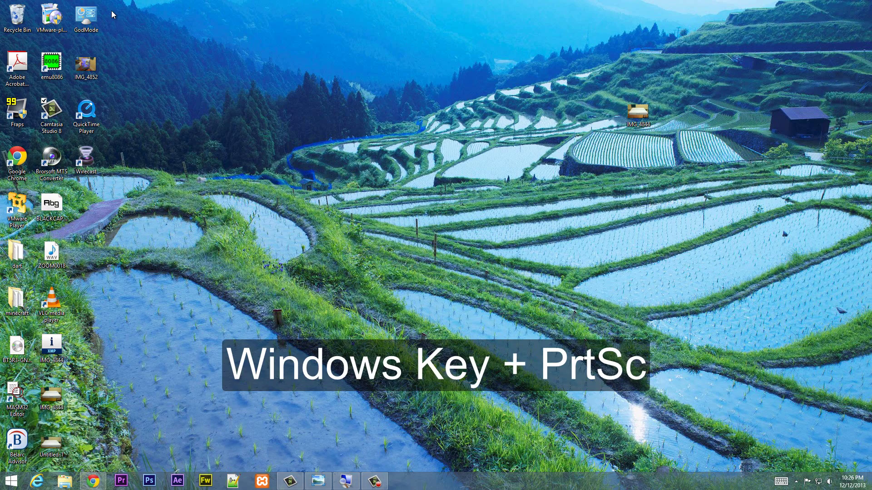
- Capture the whole screen with Windows+PrtSc, saving it automatically to Pictures > Screenshots
{"action": "key", "text": "super+Print"}
- Browse from This PC into the Pictures library and its Screenshots folder
{"action": "left_click", "coordinate": [64, 482]}
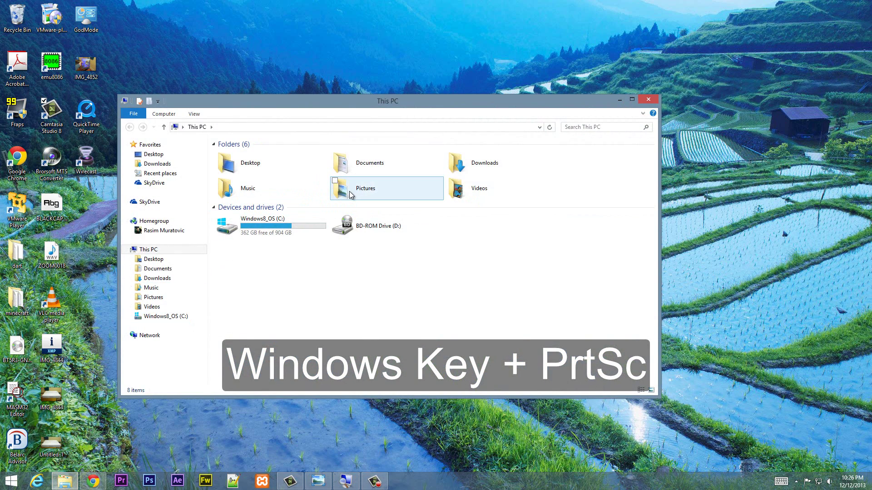
{"action": "double_click", "coordinate": [352, 194]}
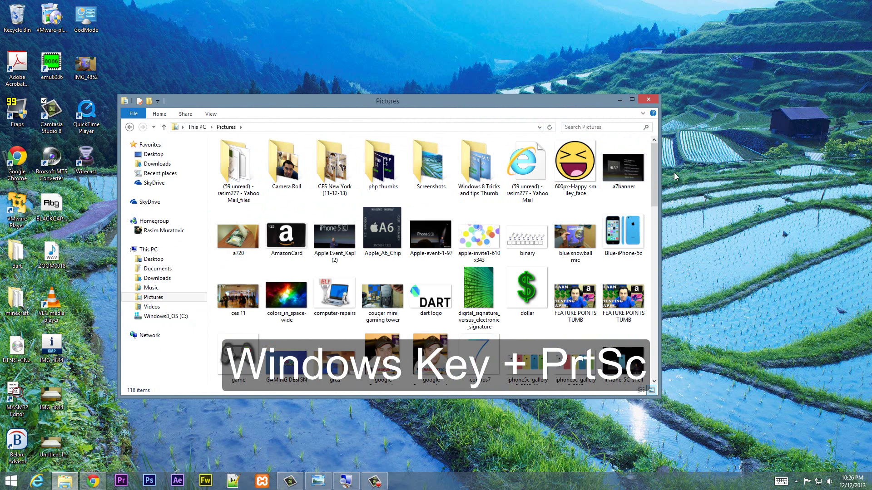
{"action": "left_click", "coordinate": [623, 167]}
{"action": "double_click", "coordinate": [448, 173]}
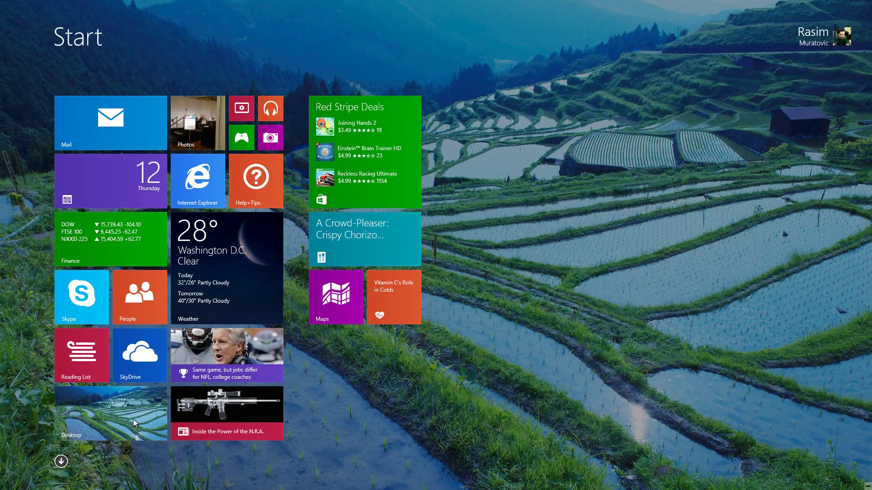
- Check Screenshot (1) in the Screenshots folder, then close the window to leave the desktop
{"action": "left_click", "coordinate": [94, 436]}
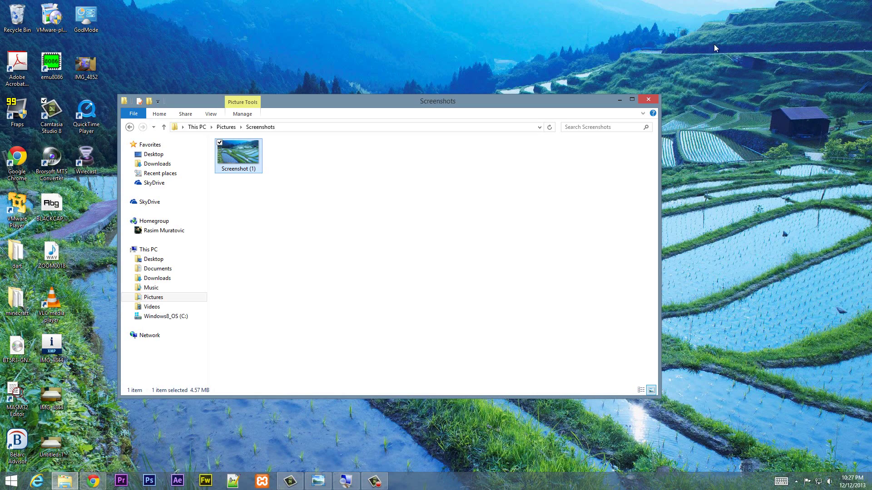
{"action": "left_click", "coordinate": [649, 102]}
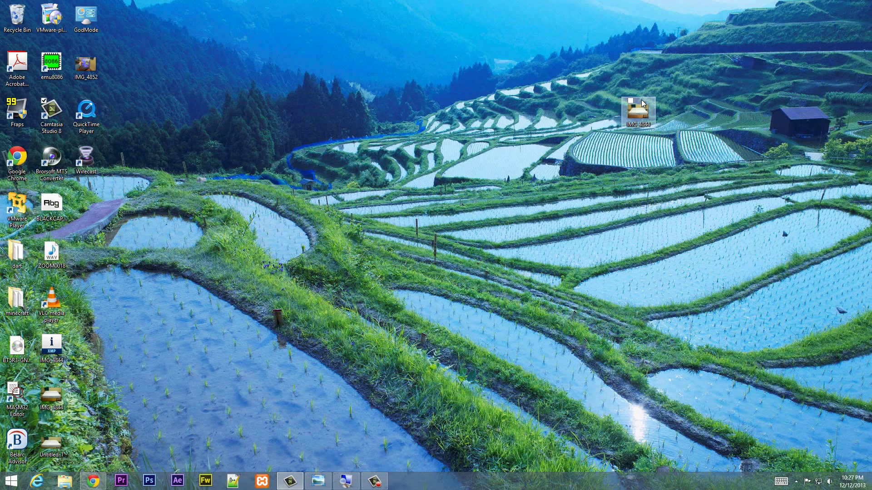